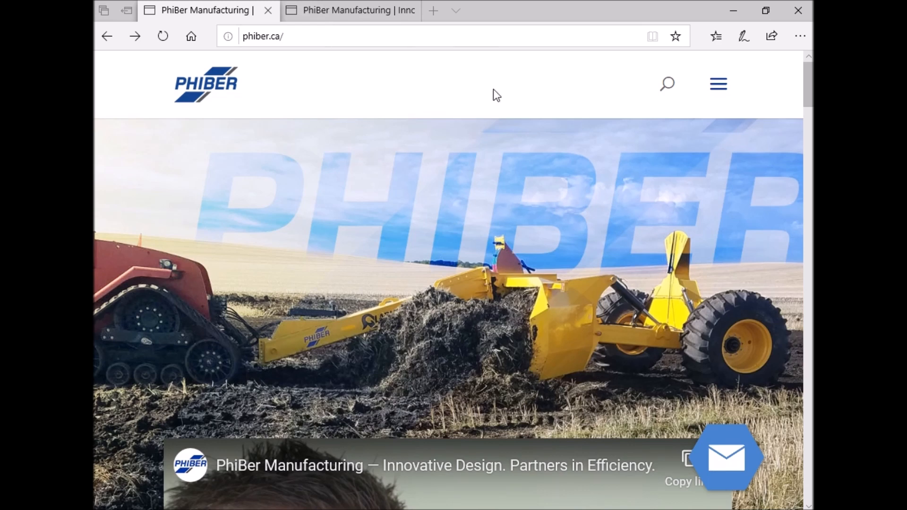
Open the Downloads page of the PhiBer website.
left_click(716, 84)
scroll(451, 255, "down", 5)
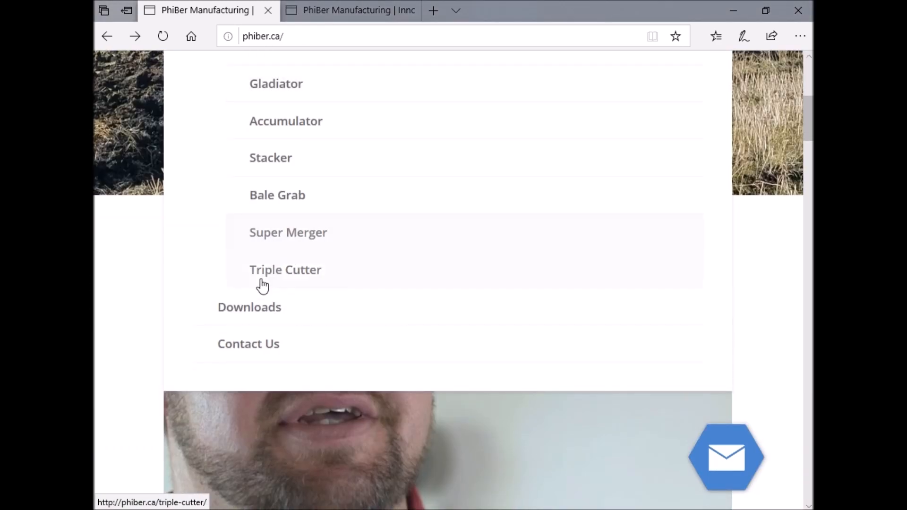
left_click(253, 307)
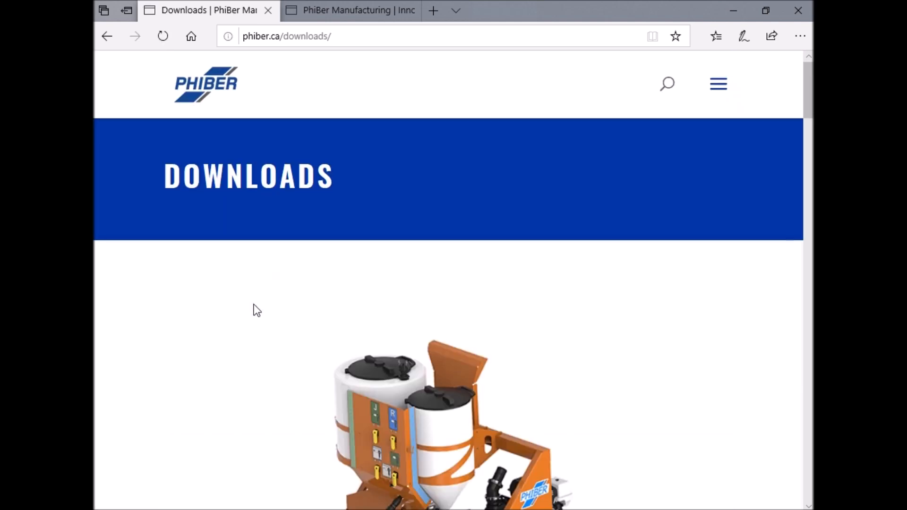
Find the VS1206 files on the page and request the Machine Software VS1206 download.
scroll(255, 309, "down", 16)
scroll(259, 310, "down", 10)
scroll(328, 300, "down", 6)
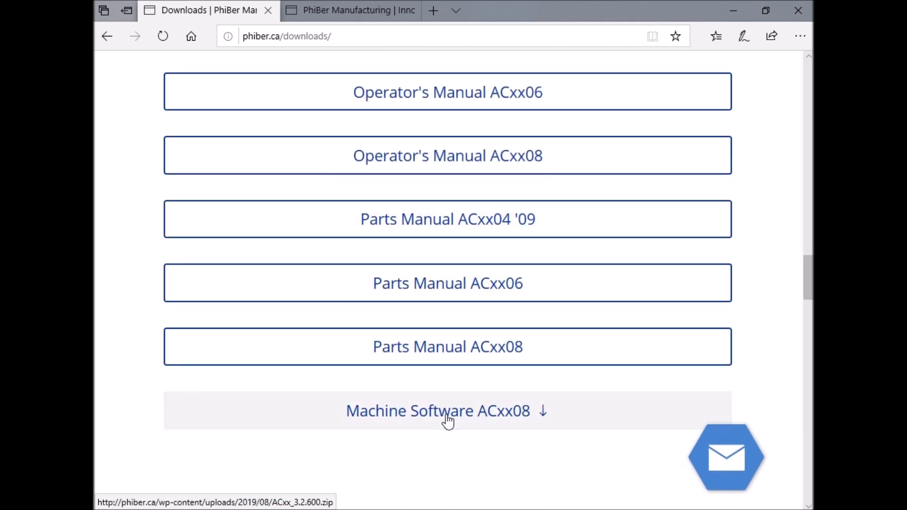
scroll(434, 406, "down", 10)
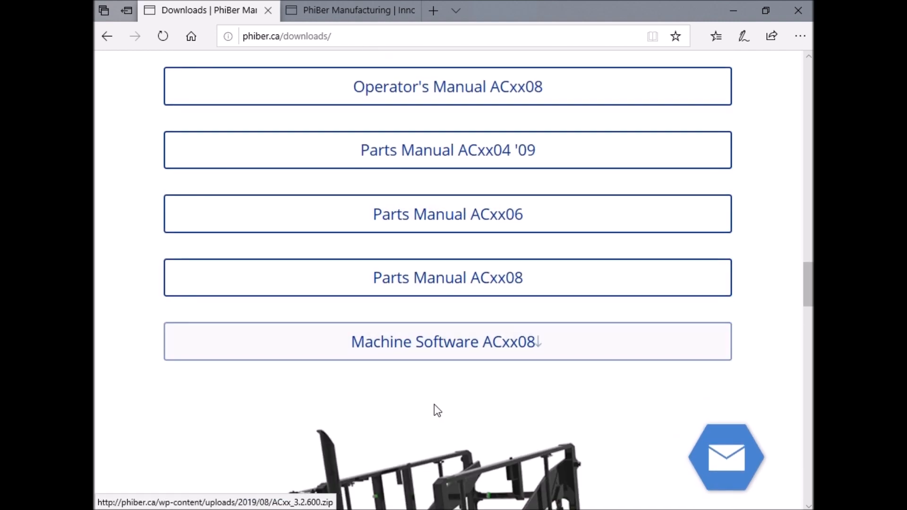
scroll(434, 408, "down", 10)
scroll(425, 372, "up", 1)
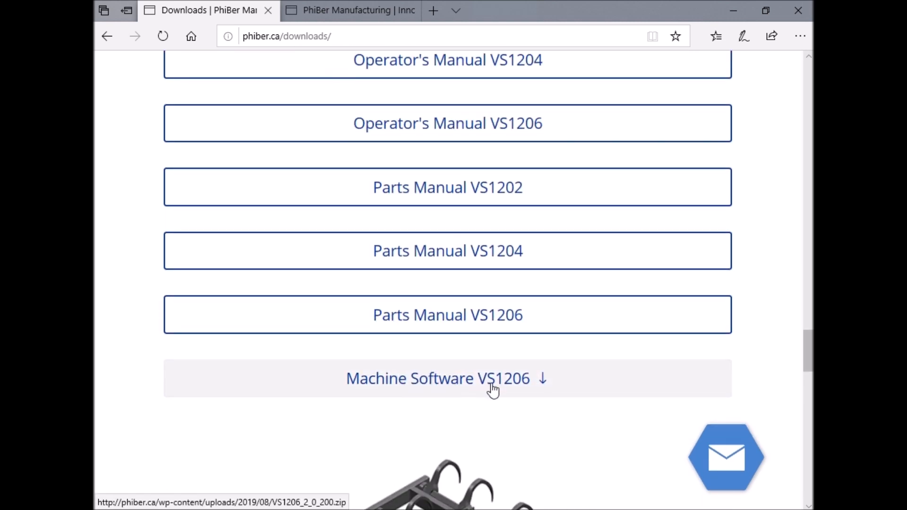
left_click(499, 385)
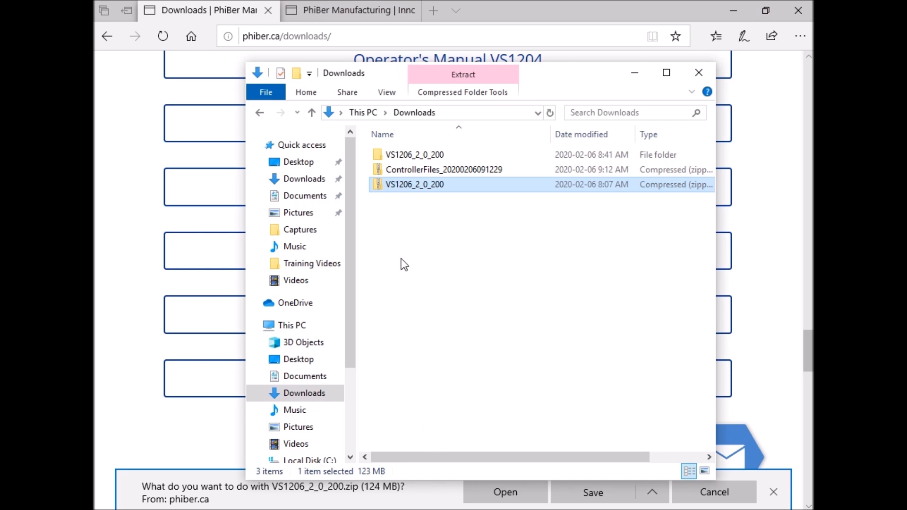
right_click(393, 186)
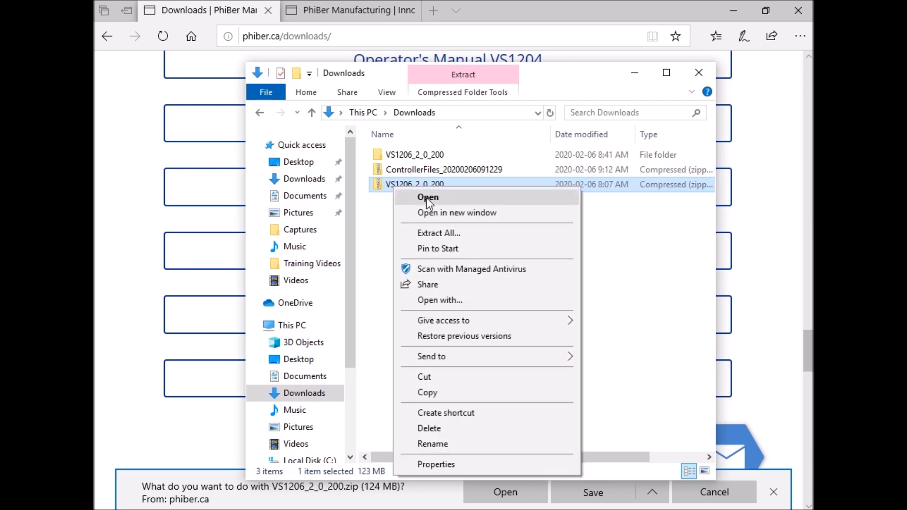
left_click(443, 231)
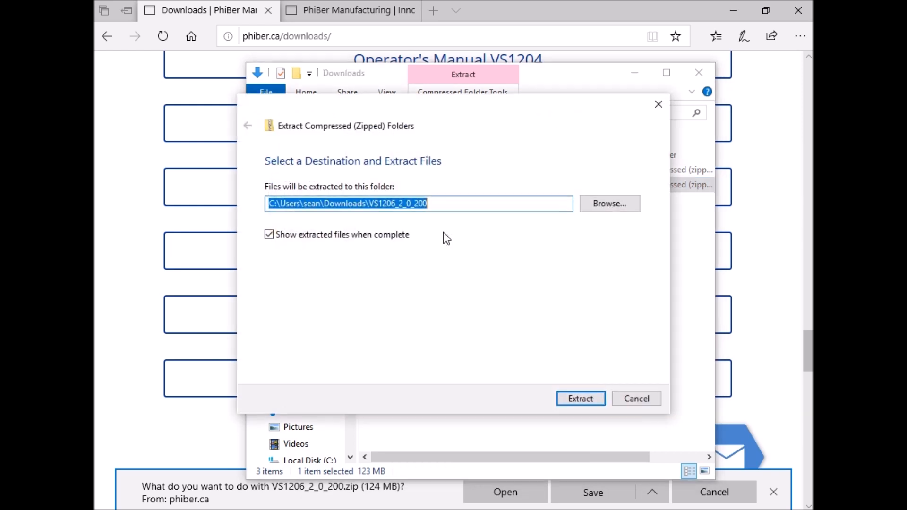
left_click(624, 399)
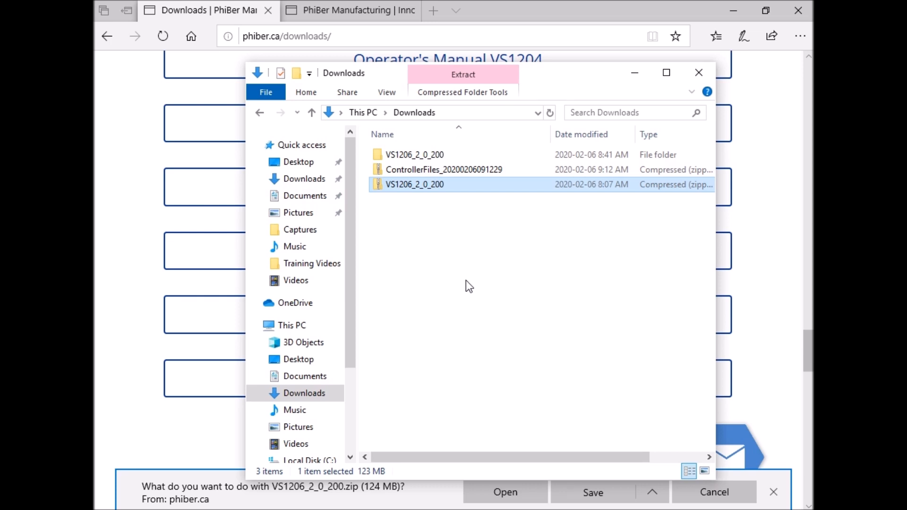
Open the extracted VS1206_2_0_200 folder and its inner folder, and check the details of the WindTools setup file.
left_click(405, 156)
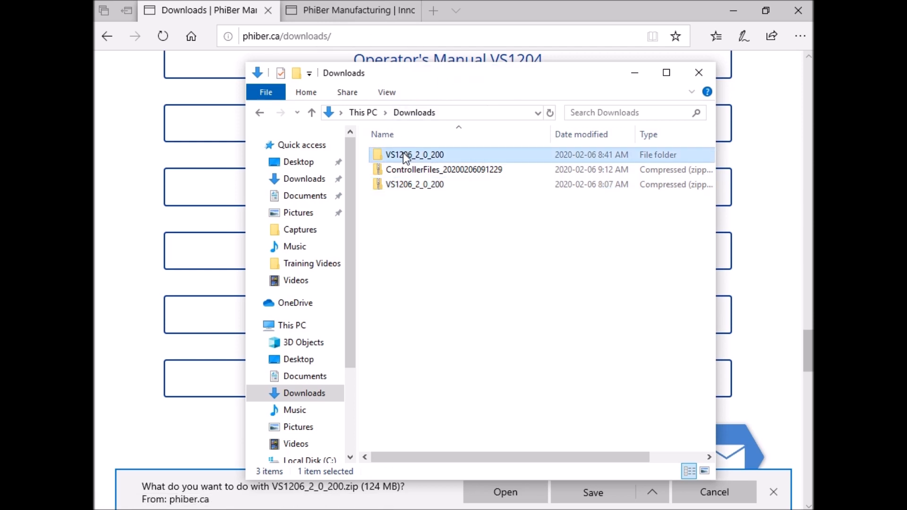
double_click(405, 156)
double_click(403, 156)
mouse_move(432, 152)
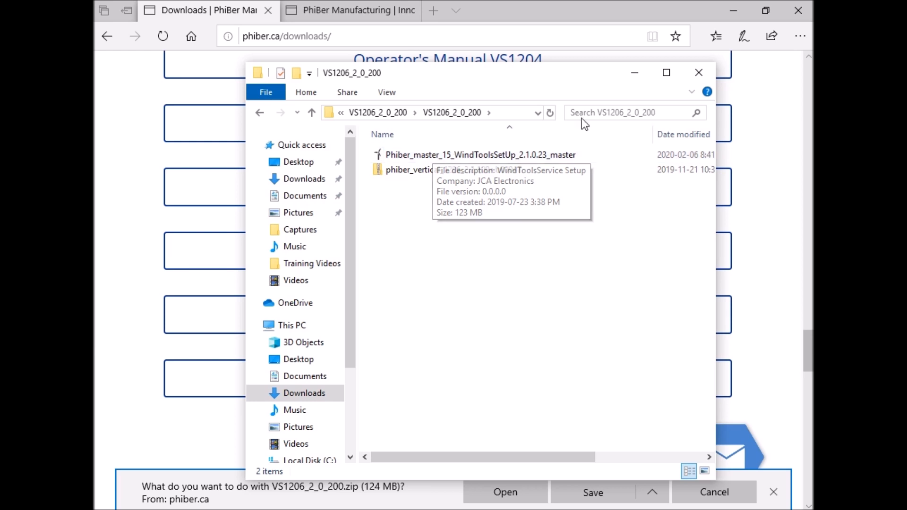
Minimize the browser, clear the folder window from the desktop, and launch Wind Tools Service.
left_click(733, 10)
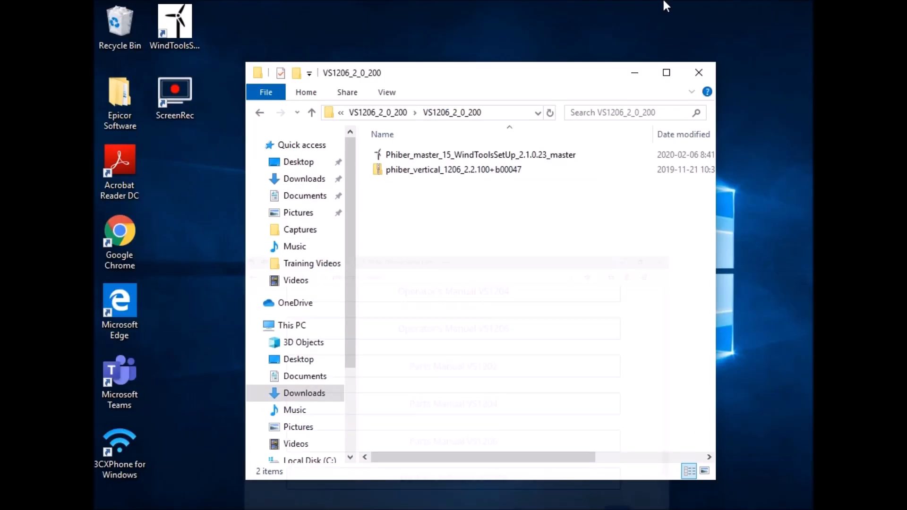
left_click(170, 30)
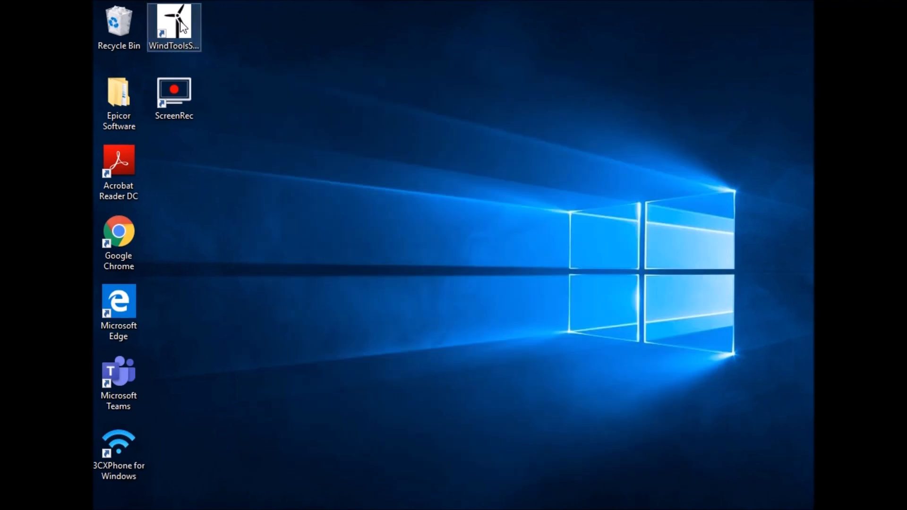
left_click(419, 242)
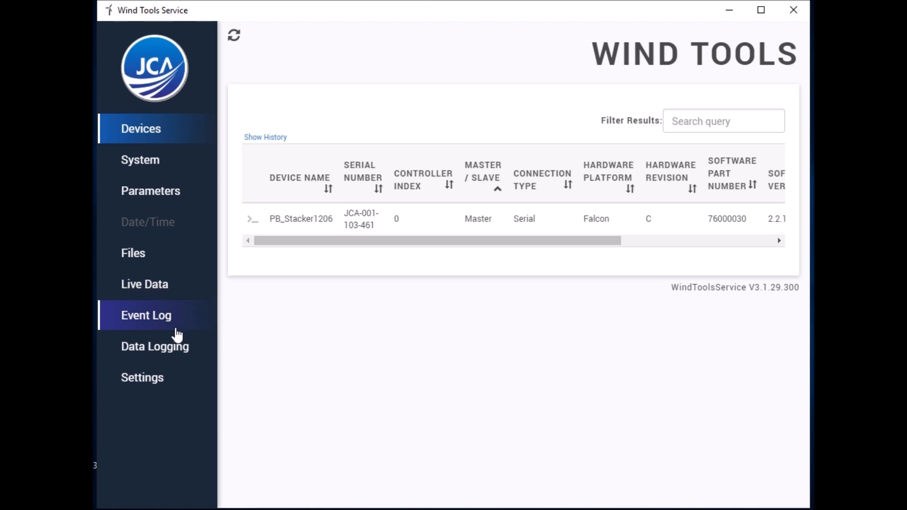
Set the application's current configuration file to Phiber Stacker1206 Configuration 2.7.0 in the settings.
left_click(158, 384)
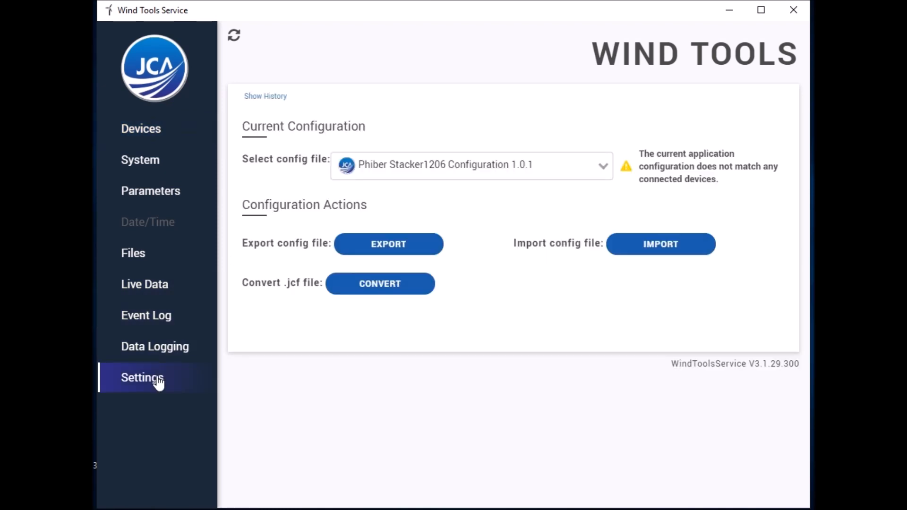
left_click(488, 174)
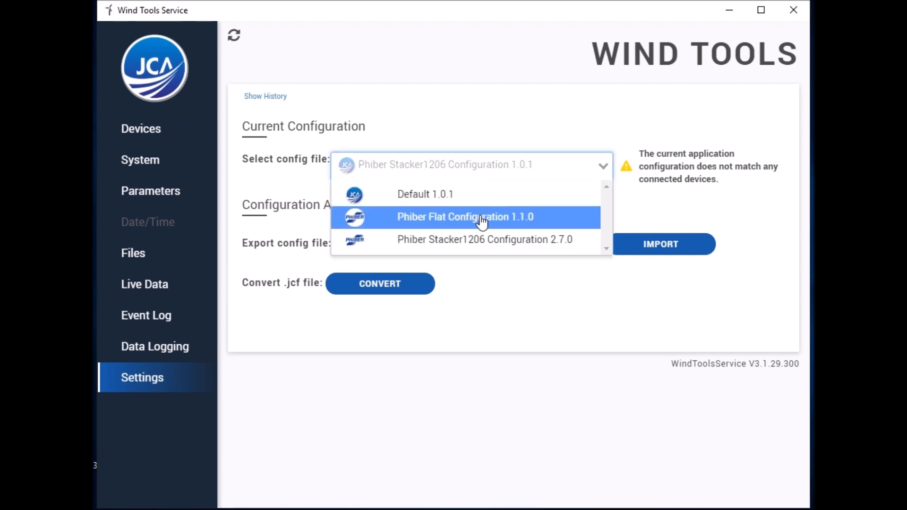
left_click(478, 245)
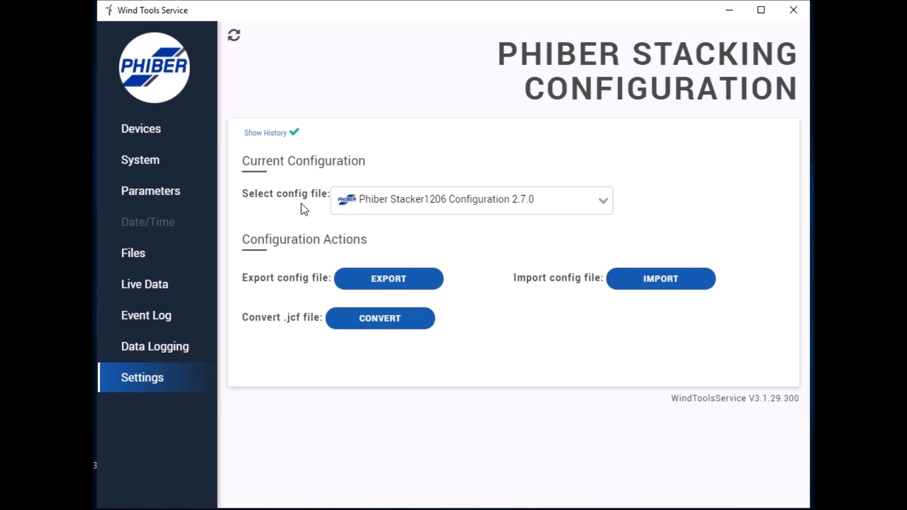
Check the PB_Stacker1206 controller's software version and expanded details in the System view.
left_click(173, 167)
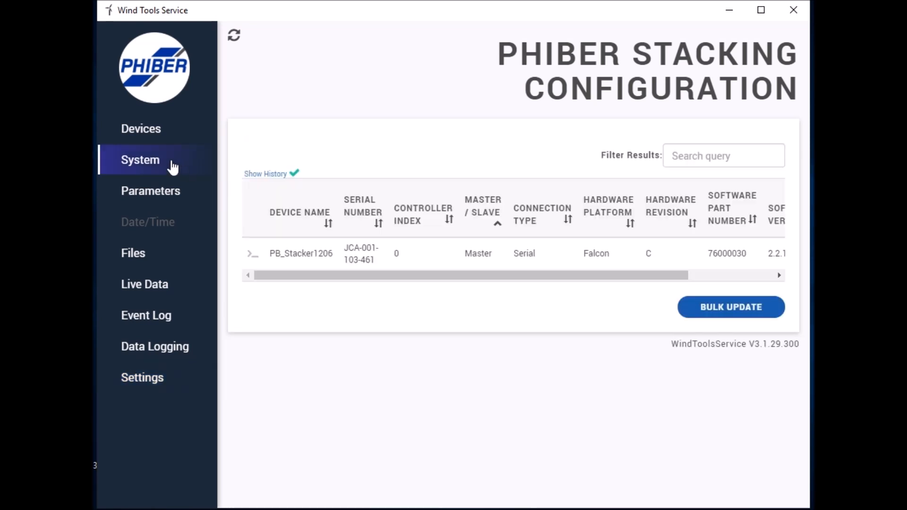
left_click_drag(552, 275, 653, 276)
left_click(674, 260)
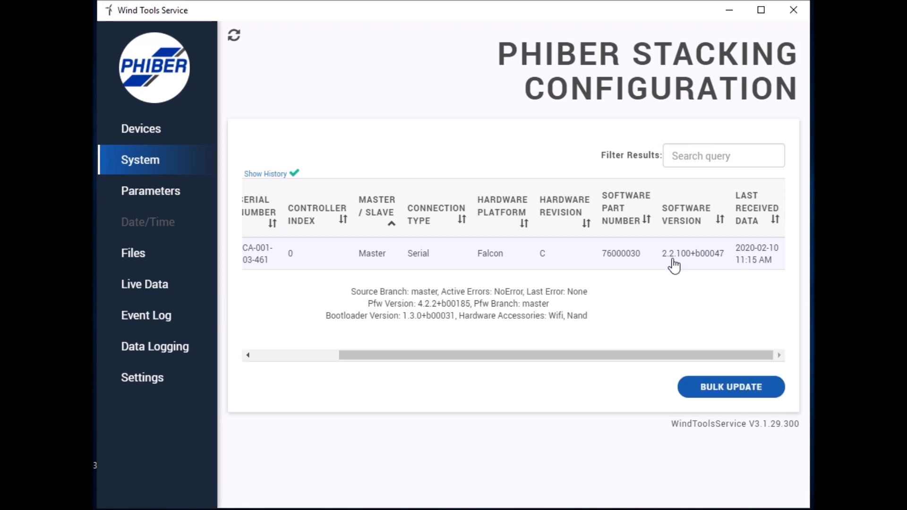
left_click(674, 263)
Load the phiber_vertical_1206_2.2.100+b00047 package for a bulk update of the controller.
left_click(706, 308)
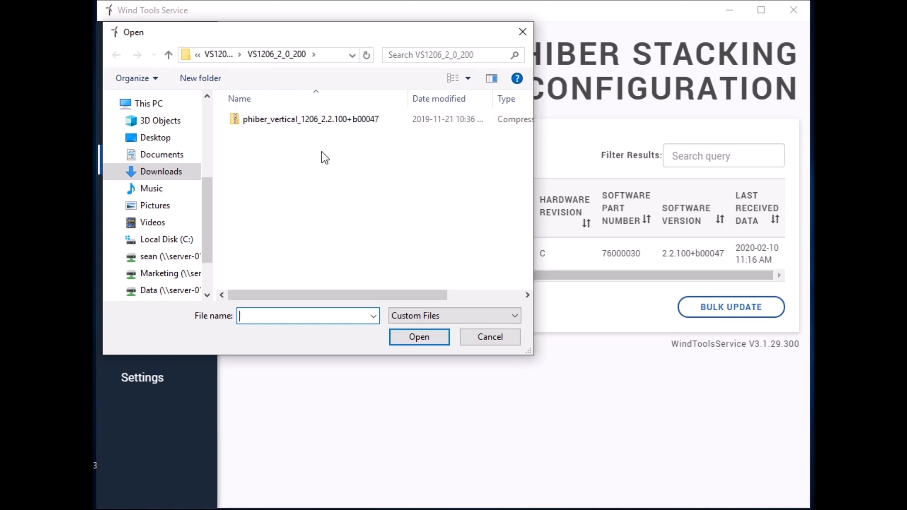
left_click(263, 115)
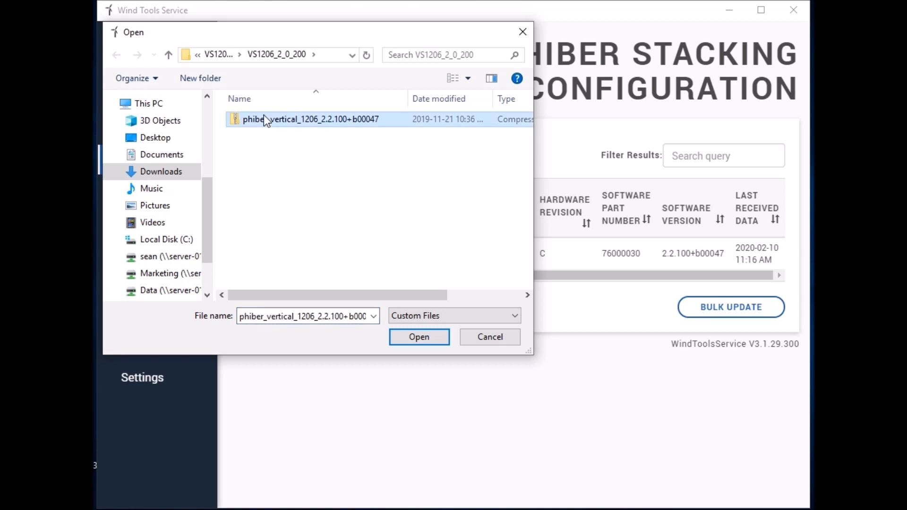
left_click(414, 339)
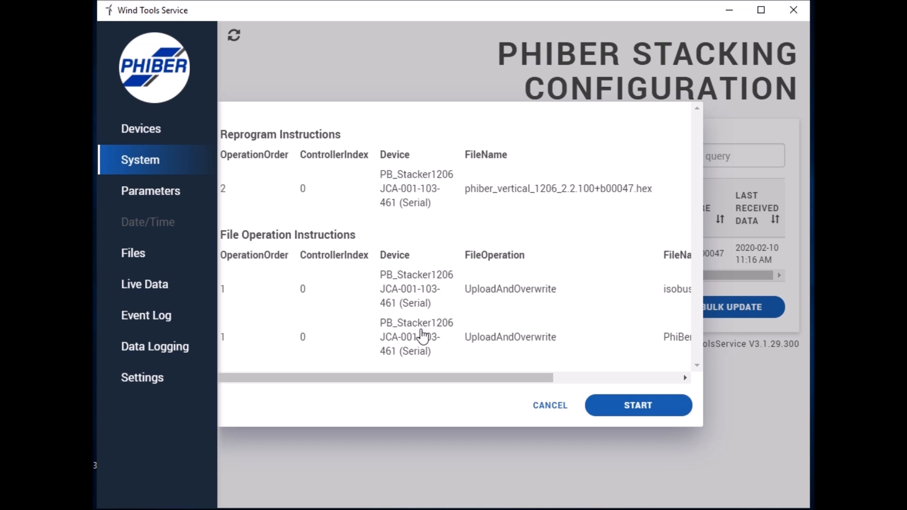
Try to run the bulk update after reviewing its file operations, and close the dialog to check the controller's software version.
left_click_drag(409, 377, 555, 391)
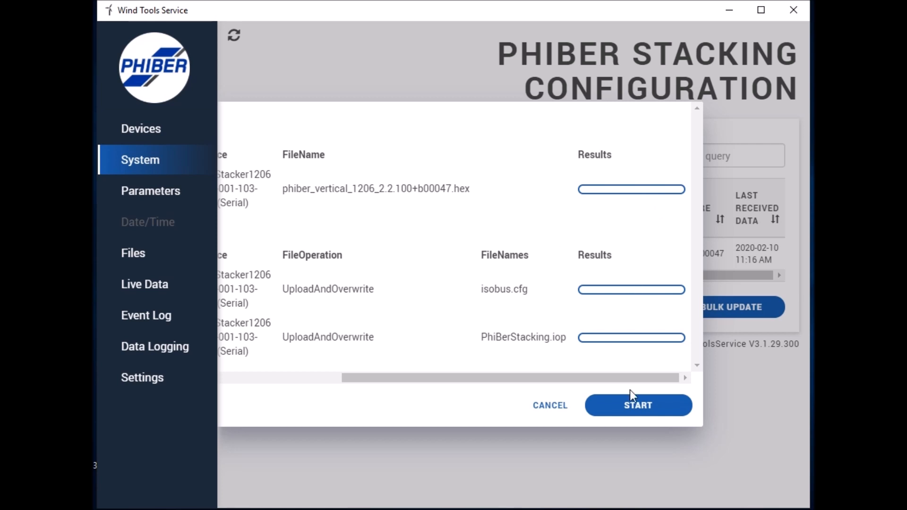
left_click(589, 405)
left_click(563, 405)
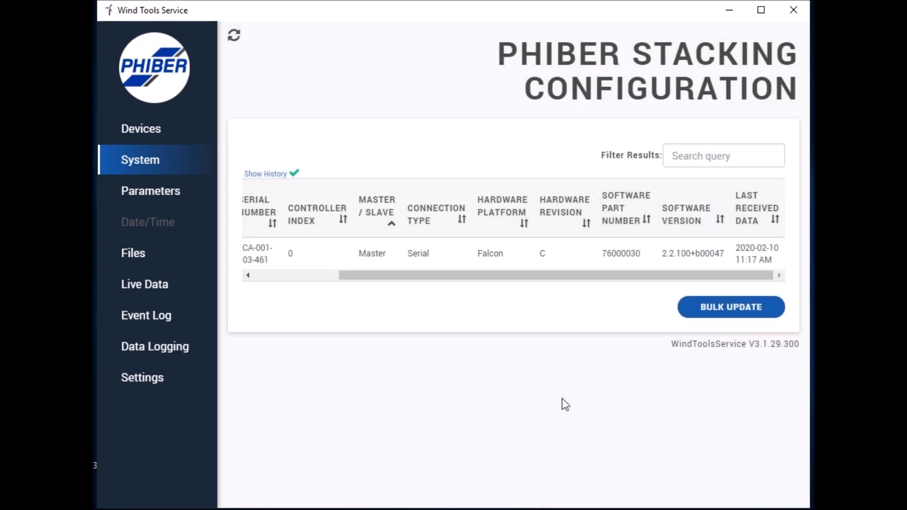
left_click(622, 259)
left_click(724, 255)
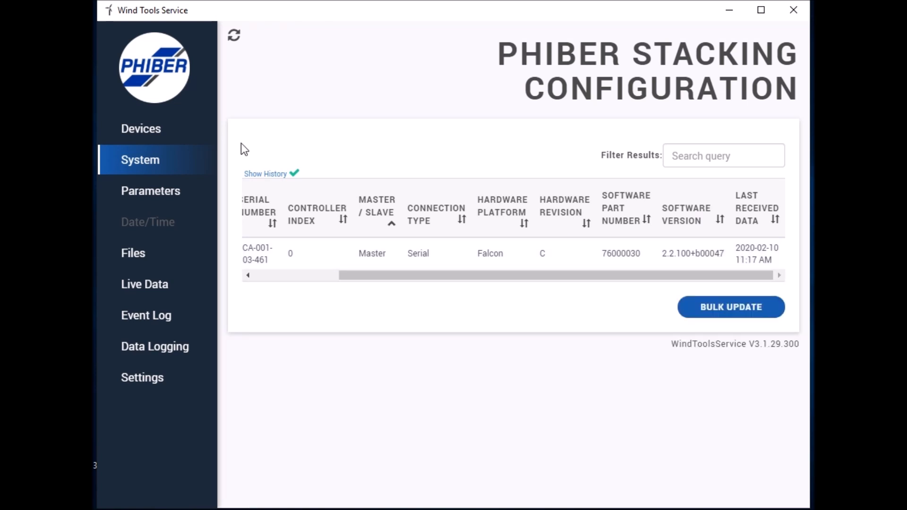
Set the "14 overlift 4" configuration parameter to 8 and write it to the controller.
left_click(165, 191)
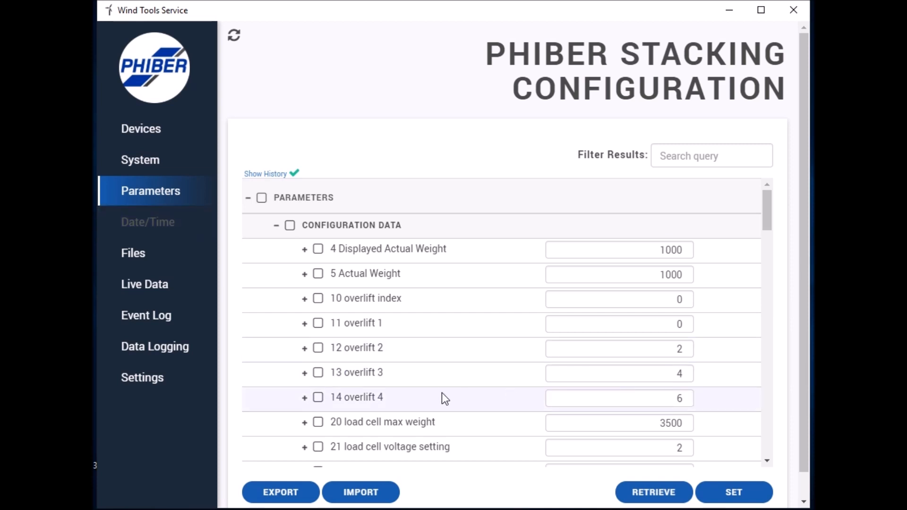
left_click(668, 324)
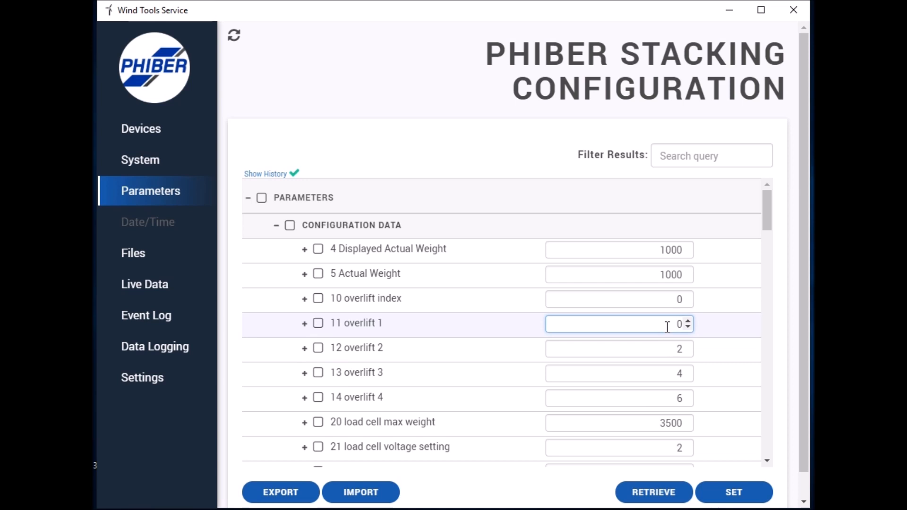
left_click(664, 395)
left_click_drag(662, 395, 685, 398)
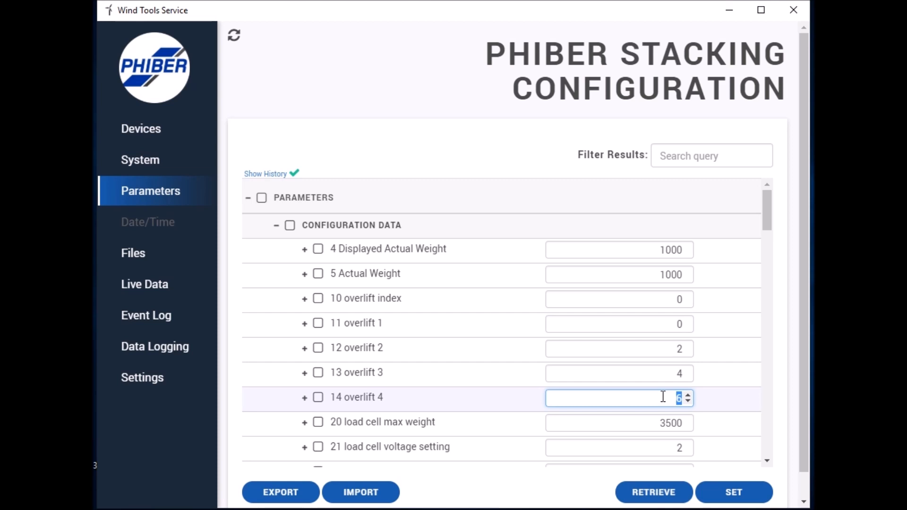
type("8")
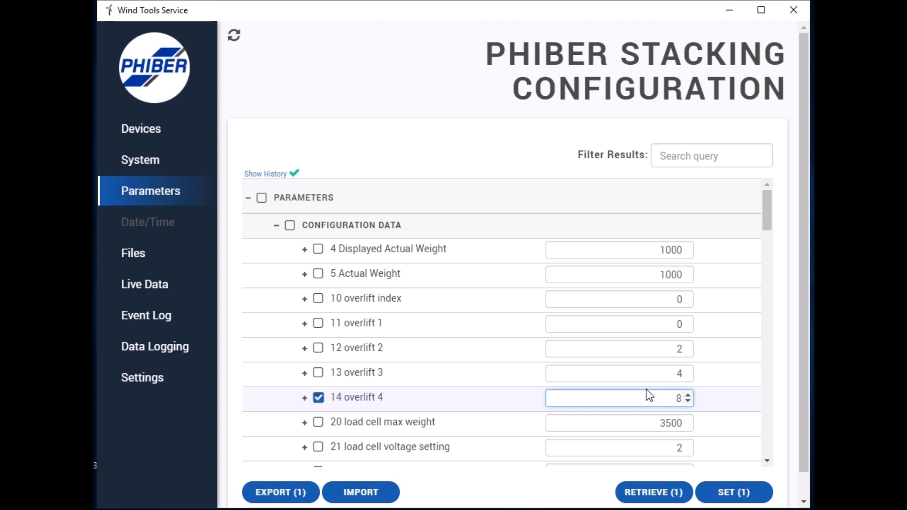
left_click(734, 495)
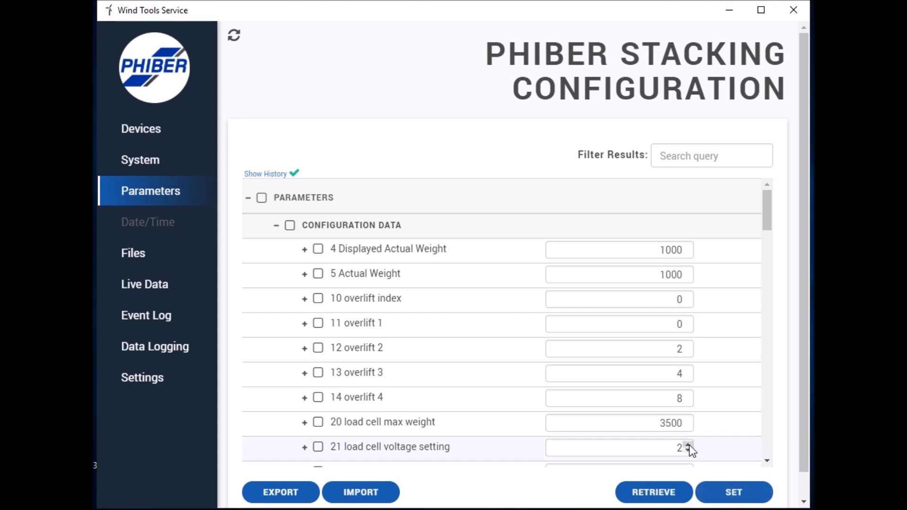
Set the "25 Merlin Enable" configuration parameter to 1 and write it to the controller.
scroll(688, 449, "down", 3)
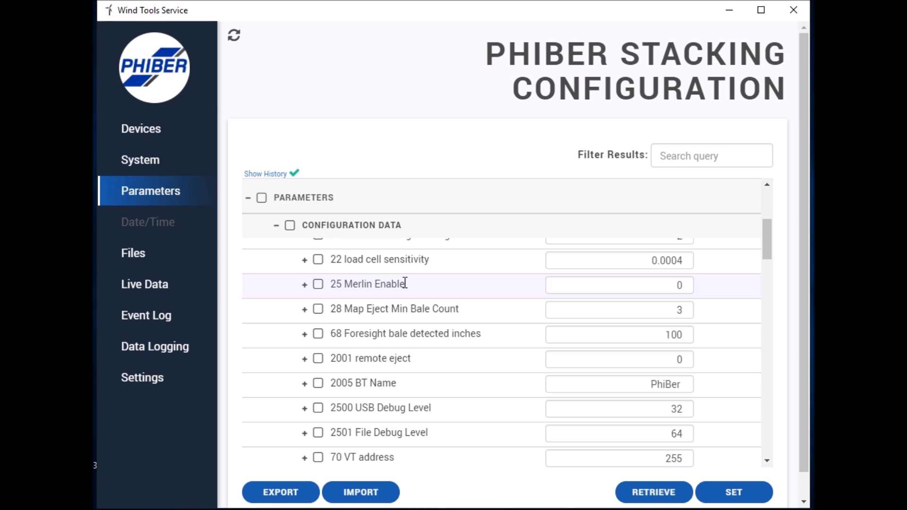
left_click(683, 289)
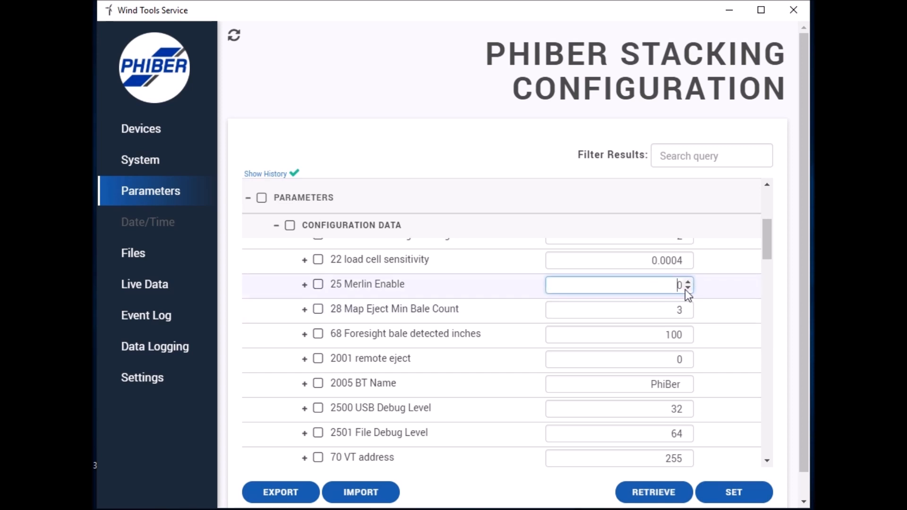
type("1")
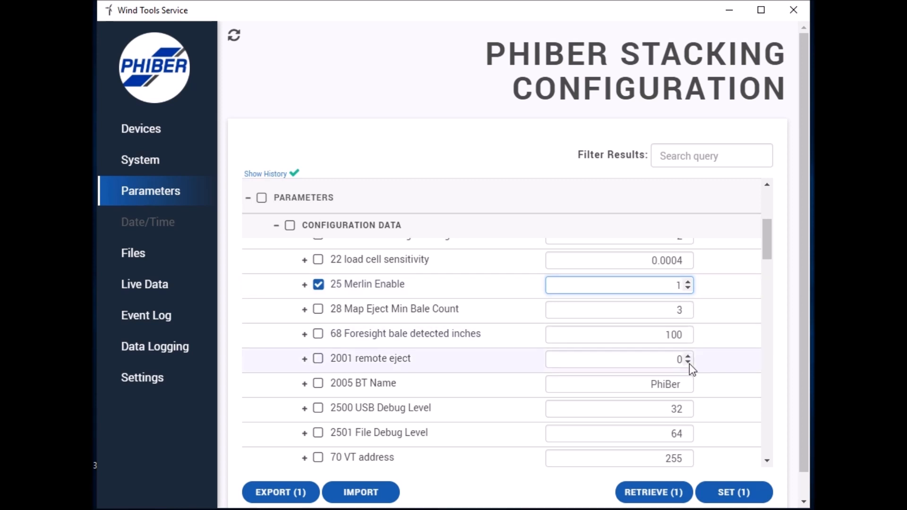
left_click(733, 491)
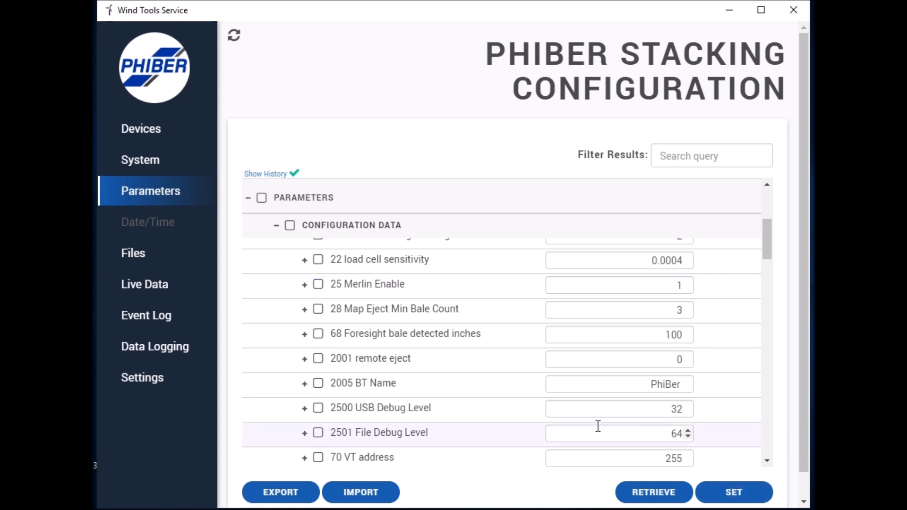
scroll(599, 425, "down", 3)
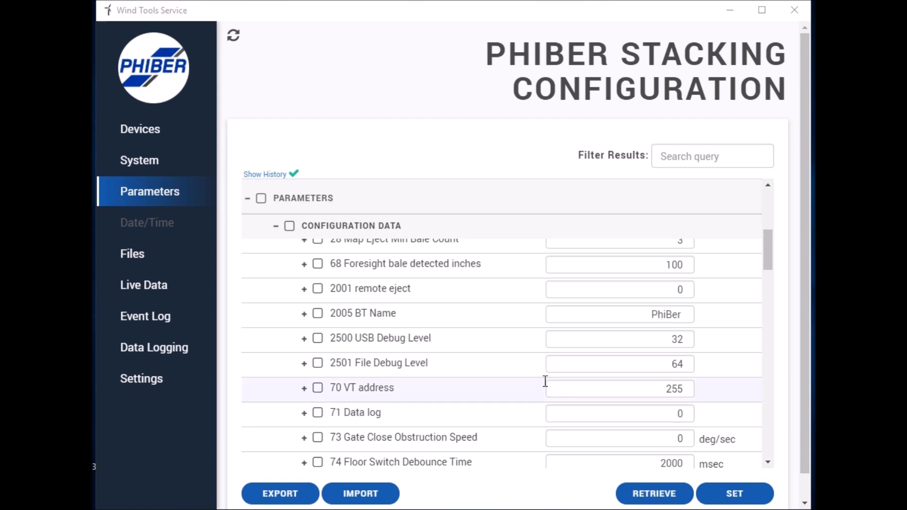
Download all three controller files (1206debug_00000.log, isobus.cfg and PhiBerStacking.iop) from the PB_Stacker1206 device.
left_click(157, 264)
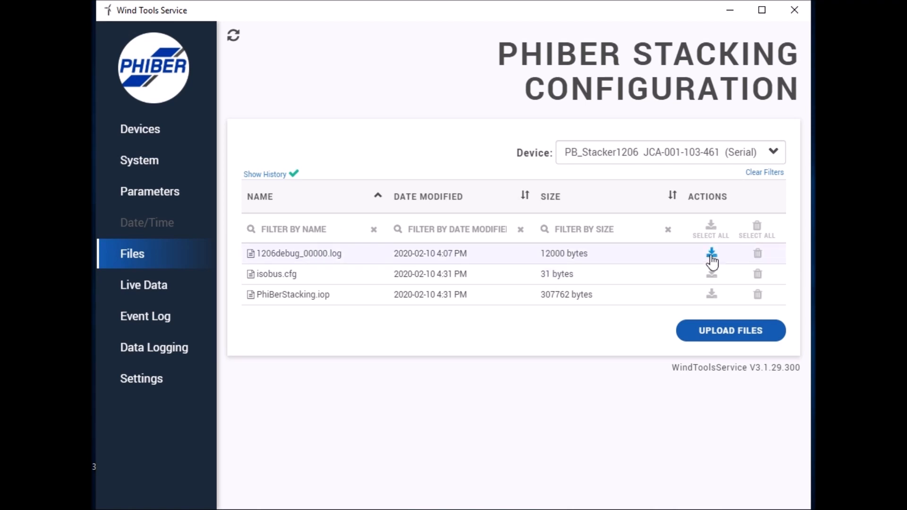
left_click(712, 228)
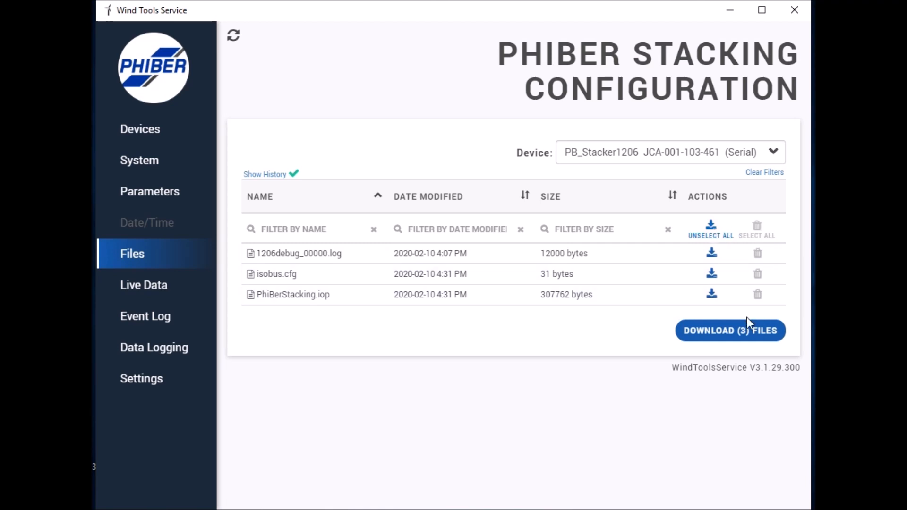
left_click(733, 333)
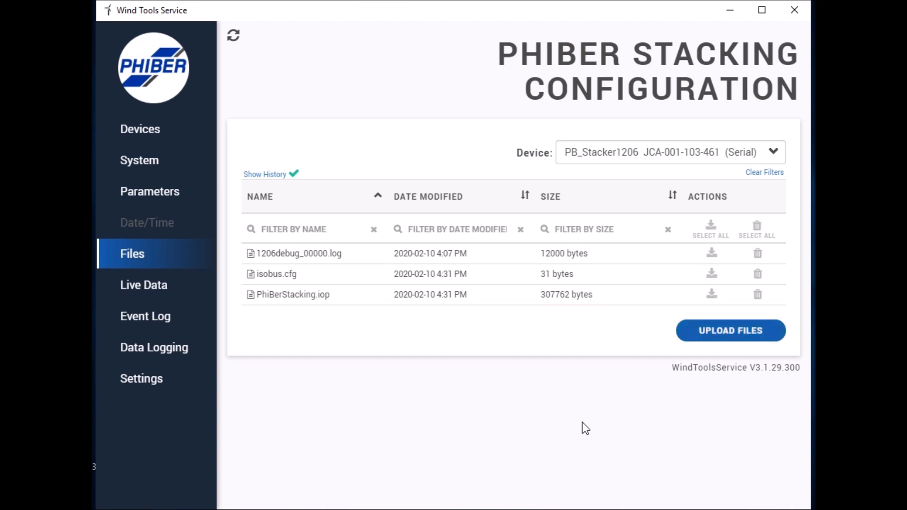
left_click(473, 509)
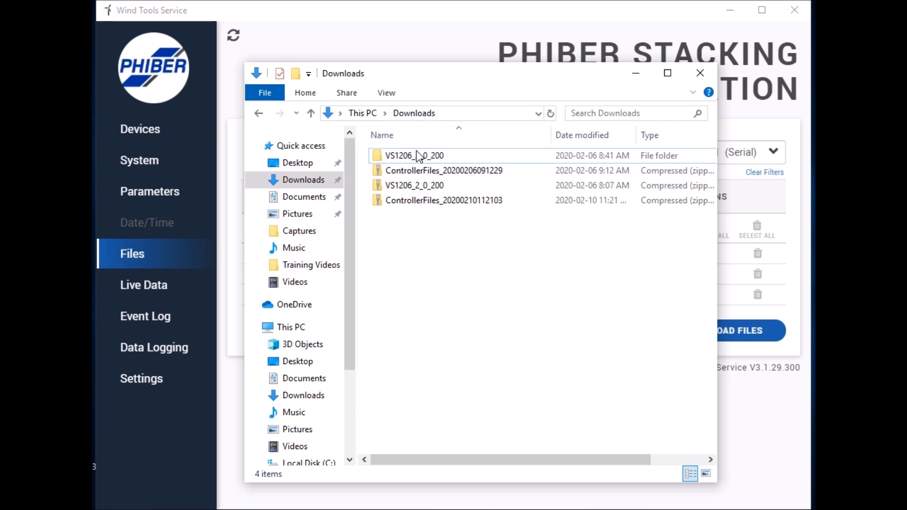
left_click(413, 169)
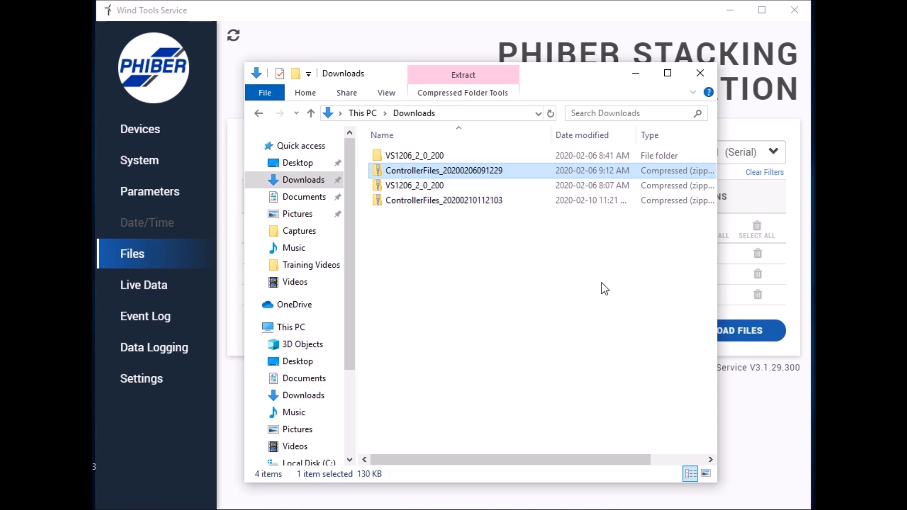
left_click(635, 76)
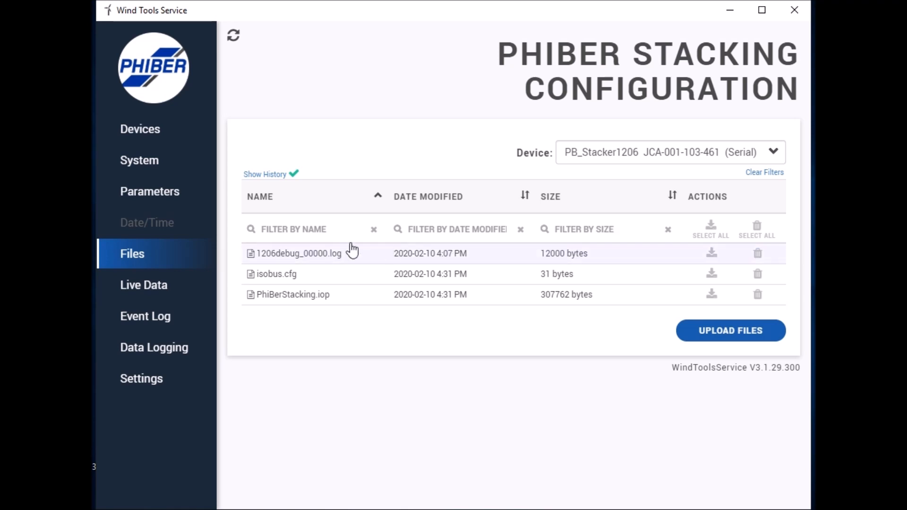
Delete the 1206debug_00000.log file from the controller.
left_click(758, 255)
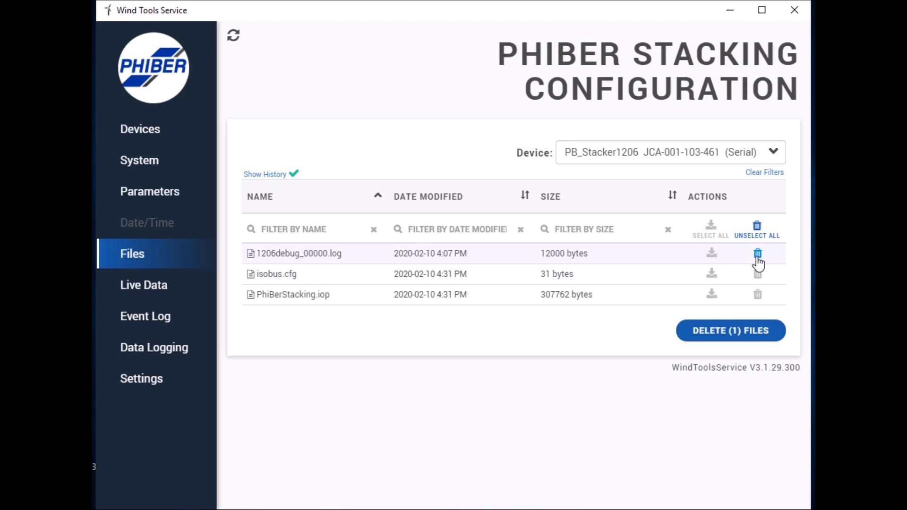
left_click(762, 330)
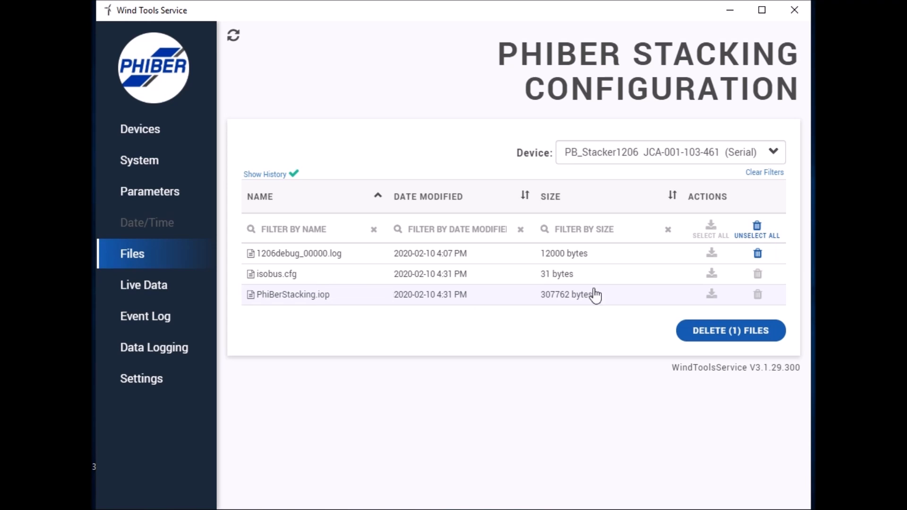
left_click(736, 328)
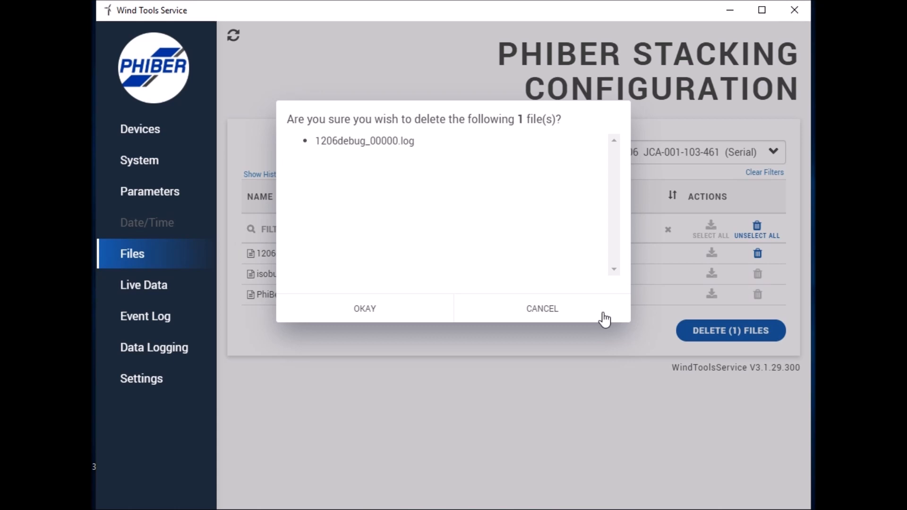
left_click(348, 307)
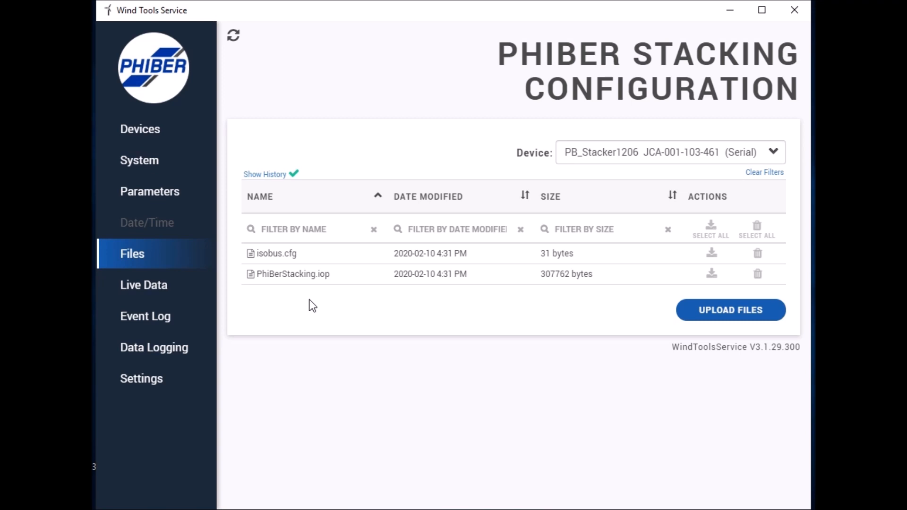
Examine the controller's live Log Data readings for the lifts, bottom gate, ultrasonic sensor and pressures.
left_click(189, 290)
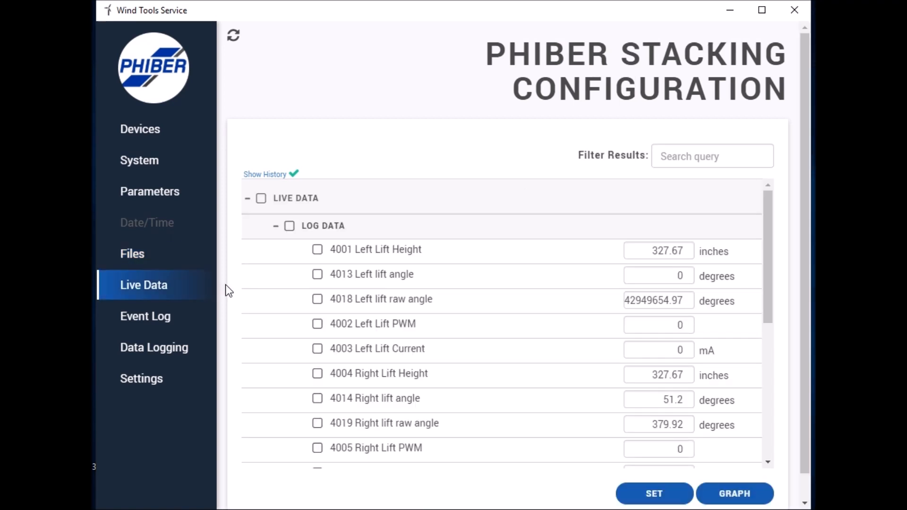
scroll(667, 327, "down", 3)
scroll(666, 327, "down", 3)
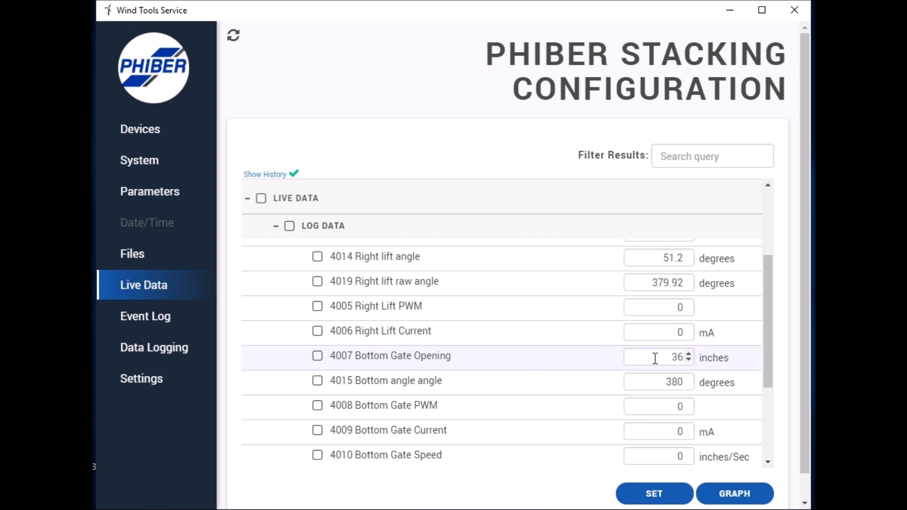
scroll(657, 357, "down", 5)
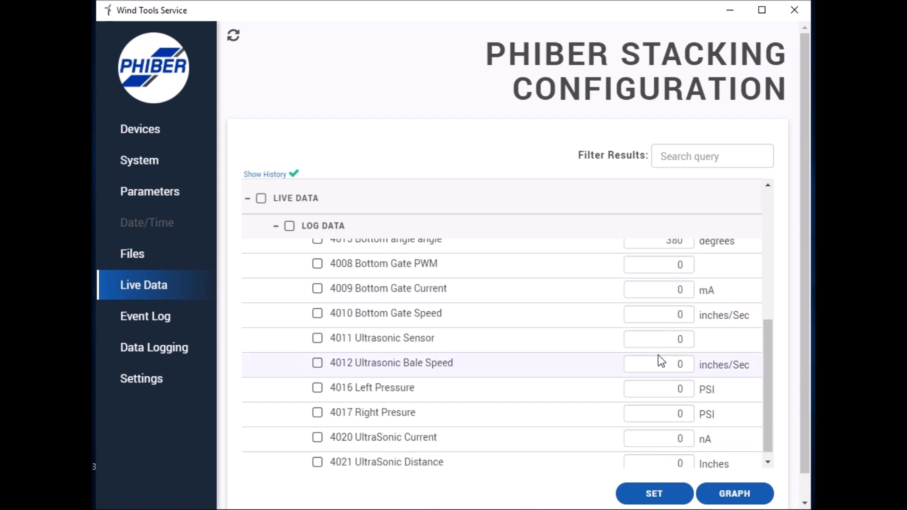
scroll(657, 361, "down", 1)
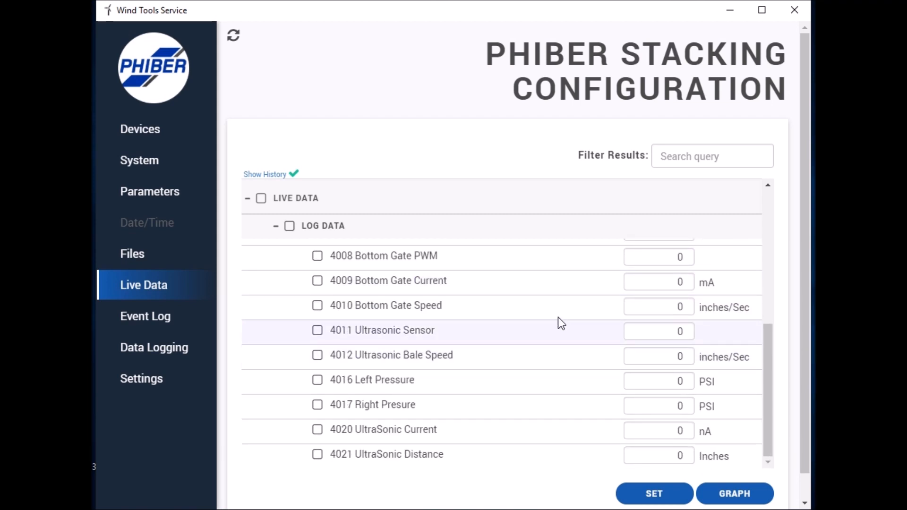